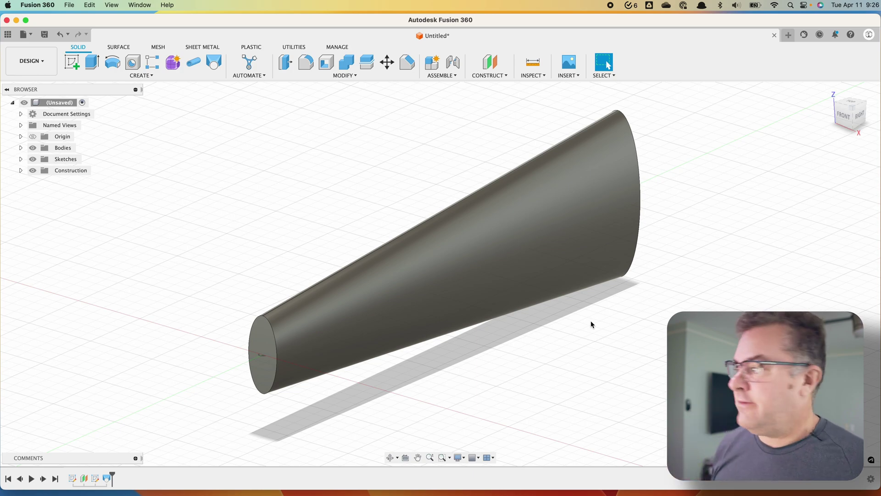
Step: Switch to the right orthographic view of the tapered cone and begin a new sketch
click(859, 114)
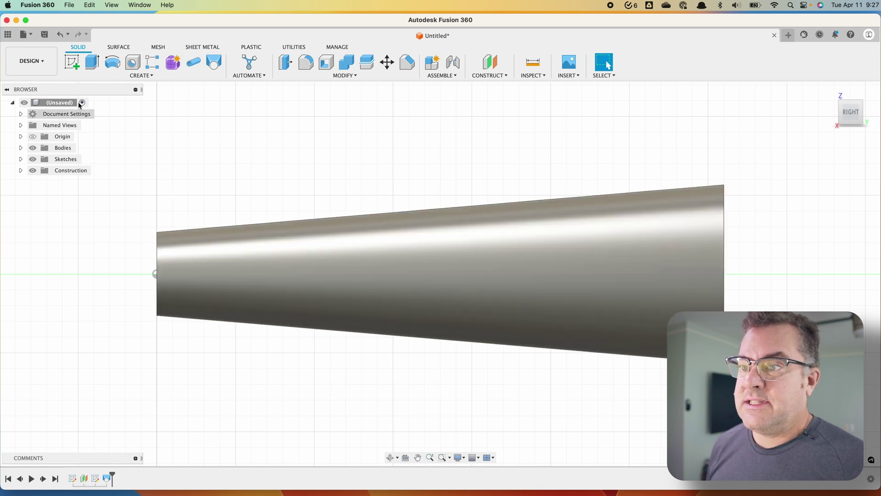
click(71, 62)
Step: On the side plane, draw a vertical line through the cone's narrow end, past both edges
click(167, 209)
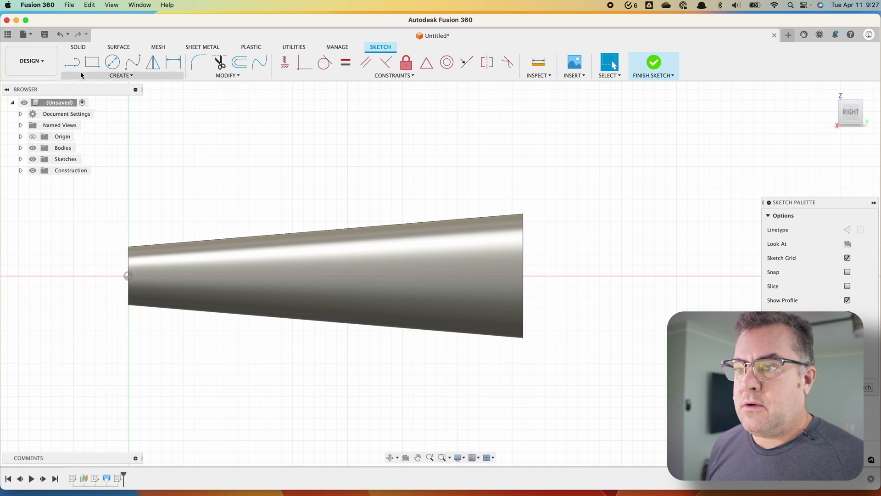
click(72, 62)
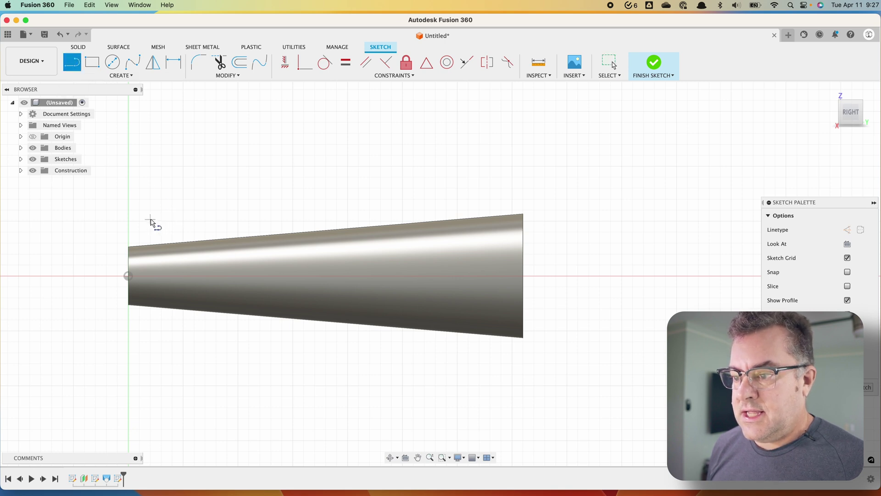
click(153, 216)
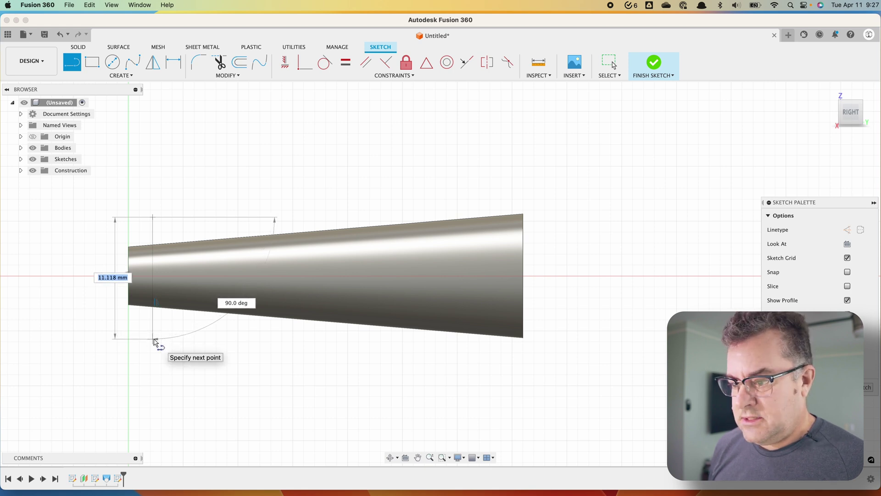
click(153, 339)
key(Escape)
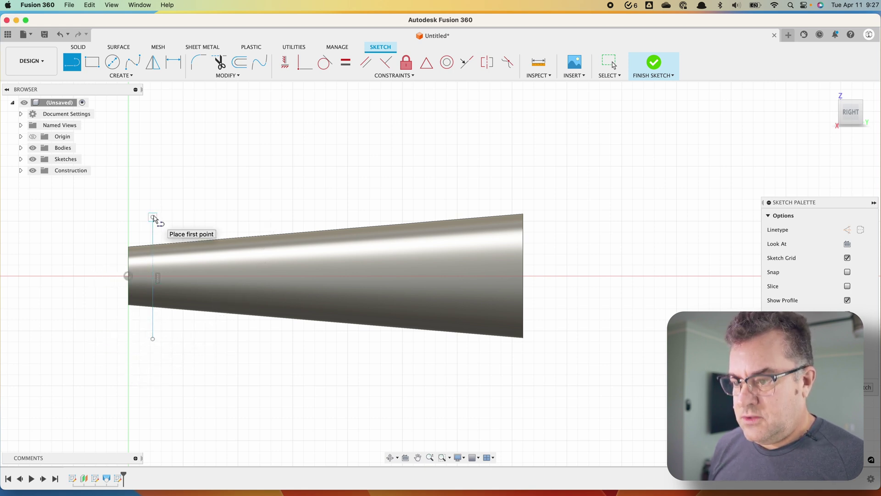
key(Escape)
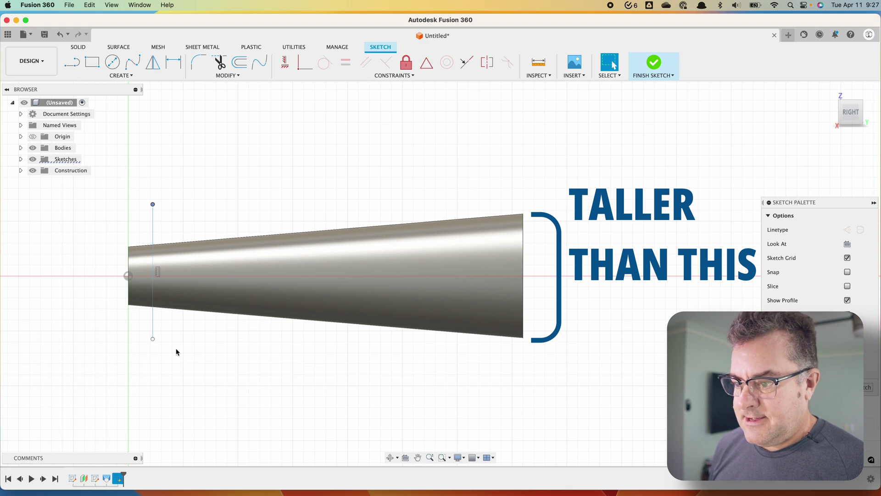
click(122, 75)
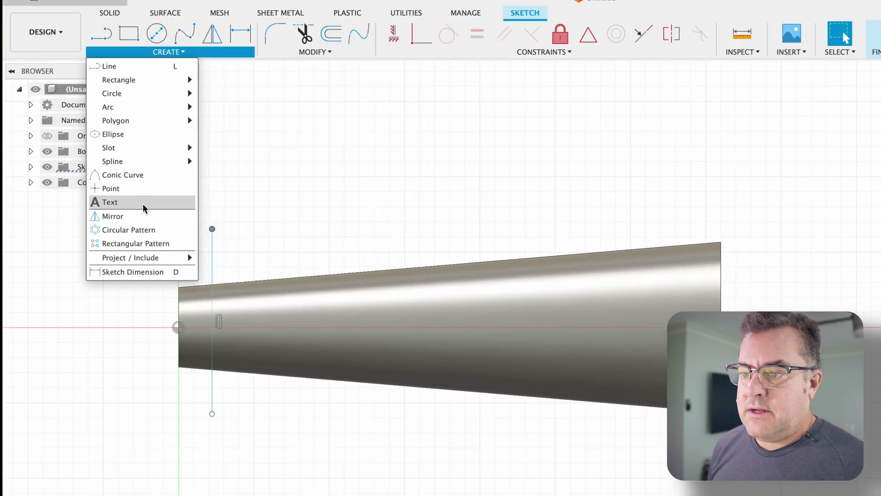
Step: Pattern the vertical line into 6 evenly spaced copies across the cone and finish the sketch
click(123, 243)
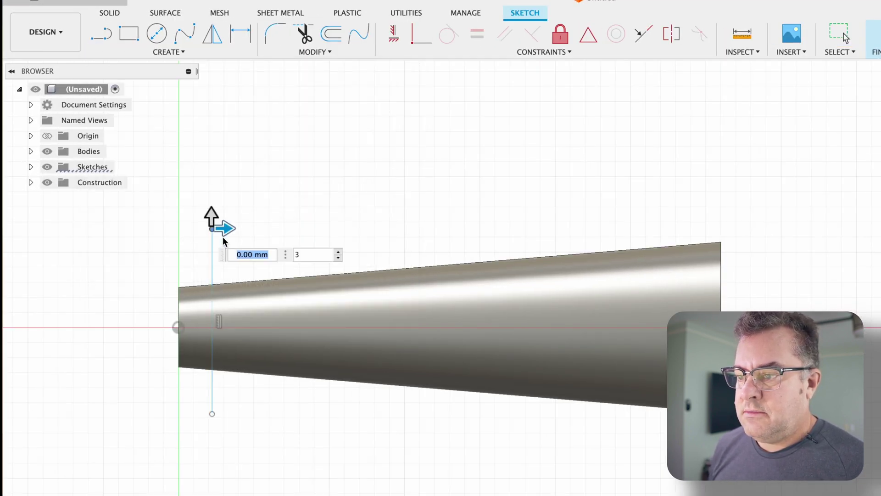
drag(224, 228, 292, 230)
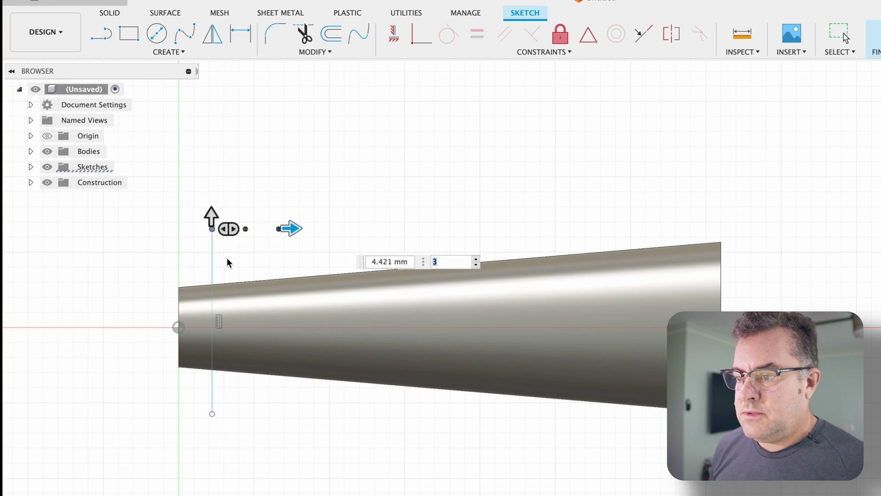
drag(289, 228, 415, 237)
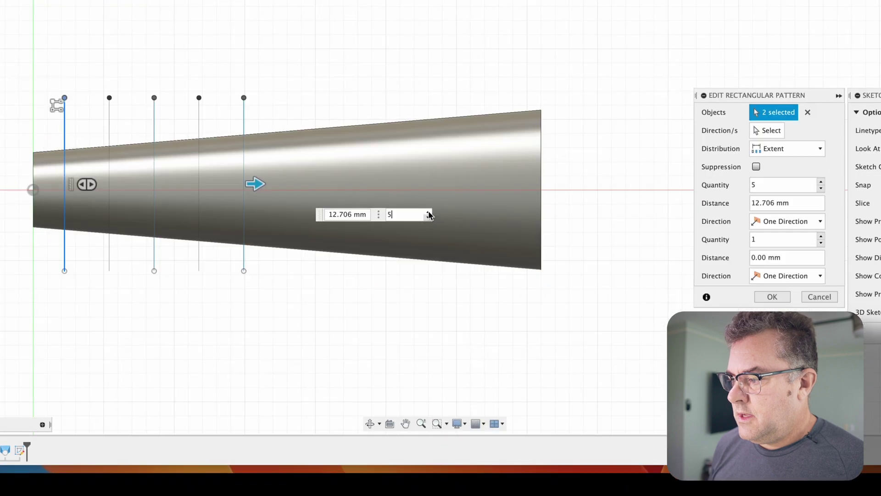
text(6)
drag(256, 184, 489, 183)
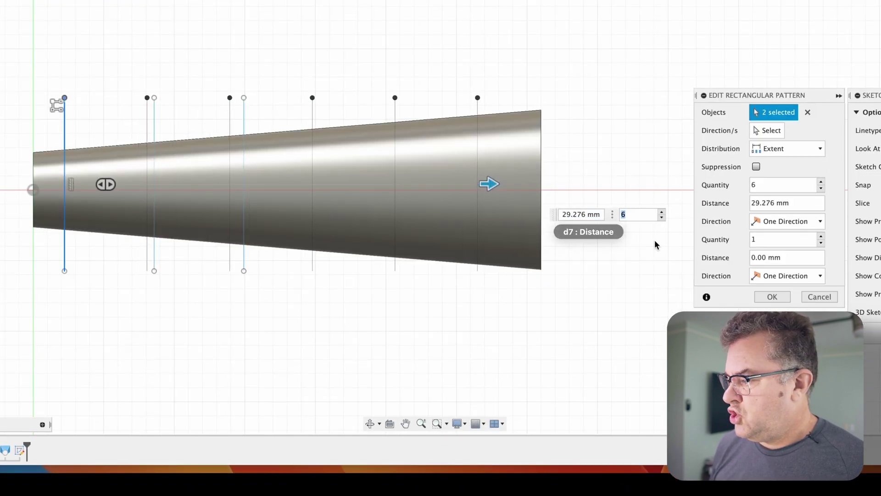
click(773, 297)
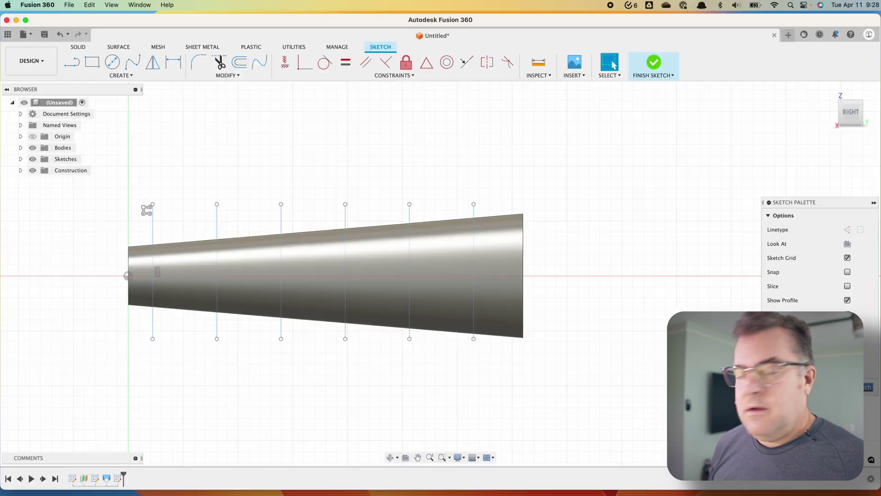
click(655, 63)
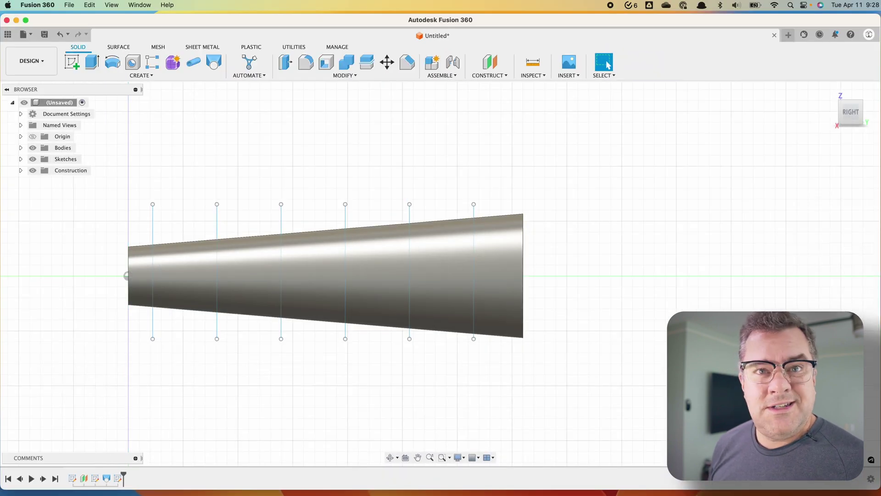
Step: Split the cone with all six sketch lines into Body1 through Body7
click(366, 61)
click(457, 279)
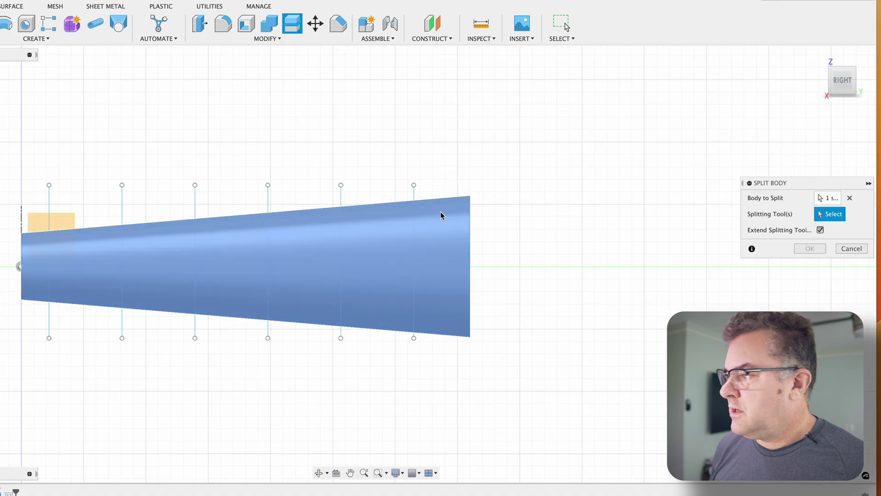
click(418, 191)
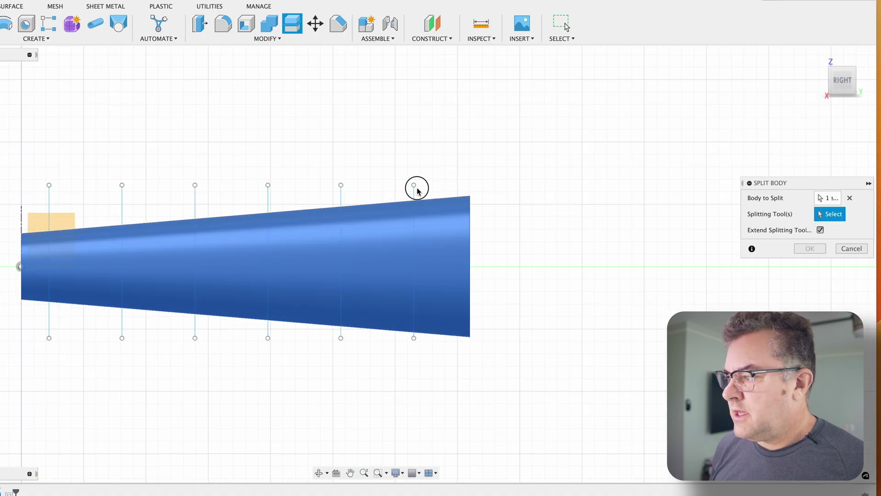
drag(202, 202, 38, 202)
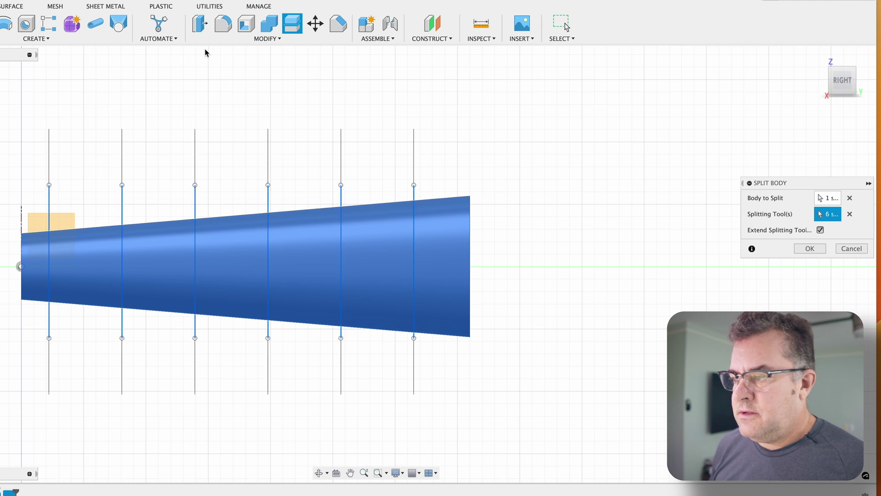
click(818, 252)
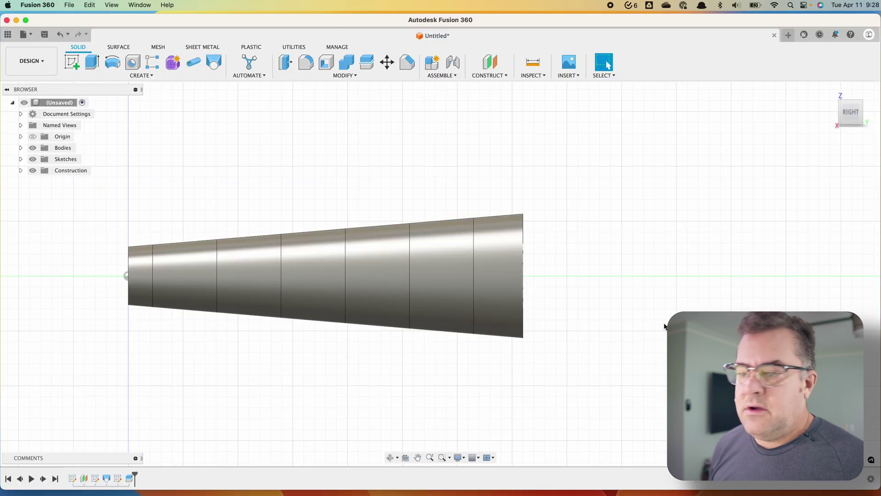
click(20, 148)
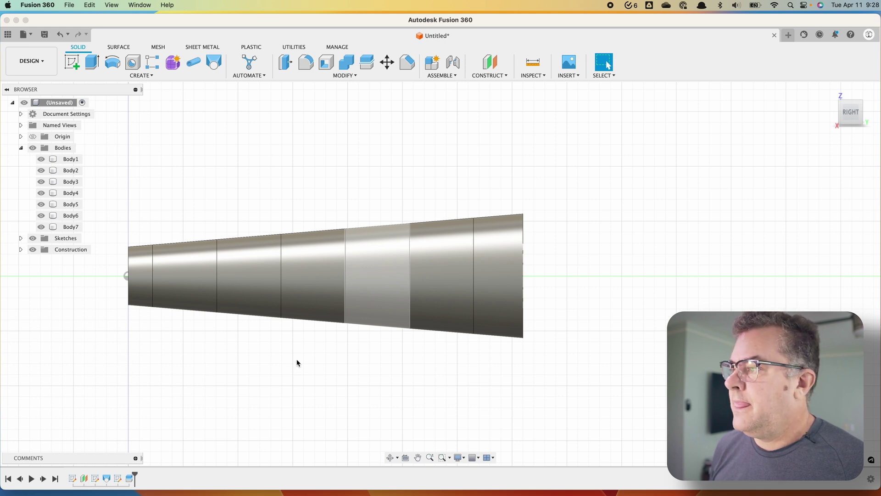
Step: Apply a 1 mm rule fillet to every edge of the split feature's seven bodies
click(306, 63)
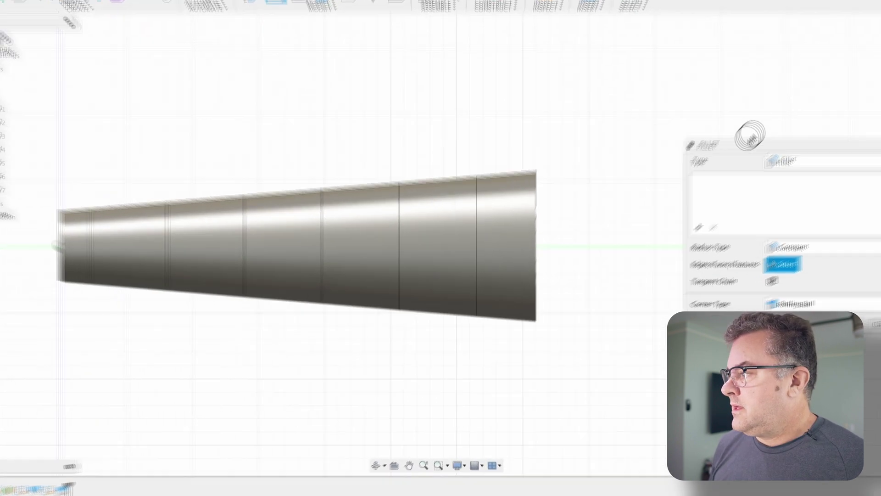
click(772, 216)
click(707, 120)
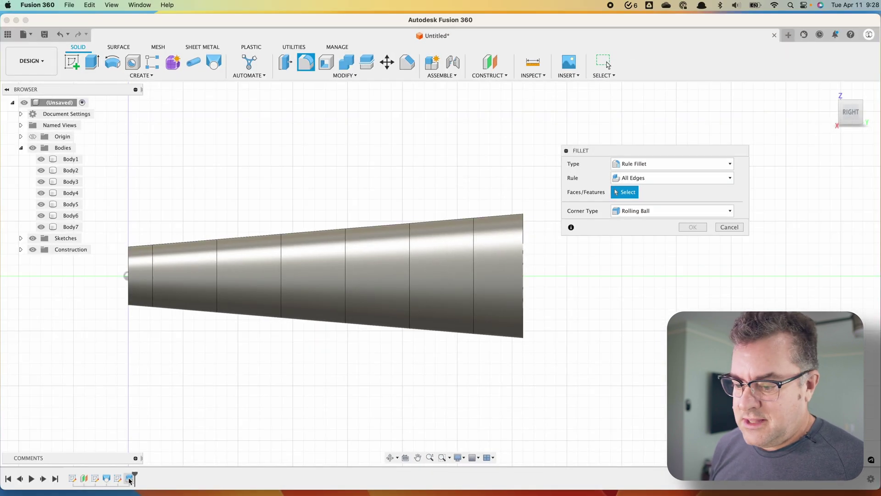
click(130, 479)
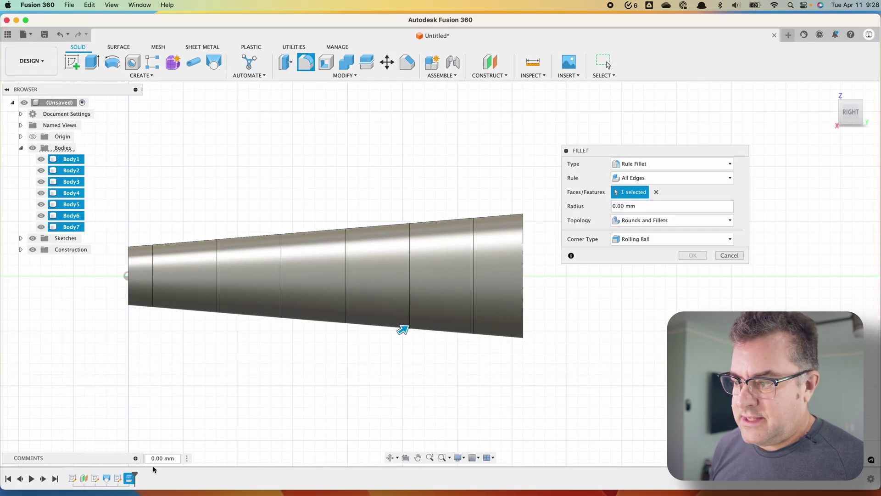
click(648, 208)
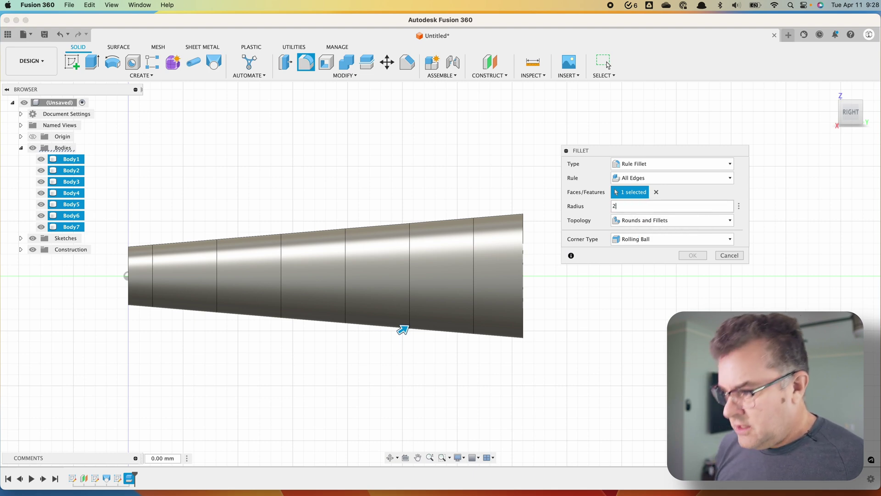
text(2)
click(645, 209)
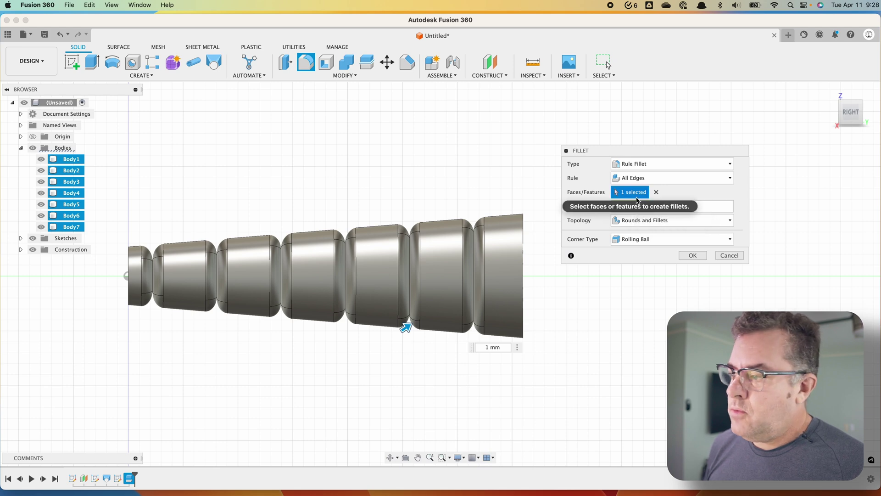
click(684, 257)
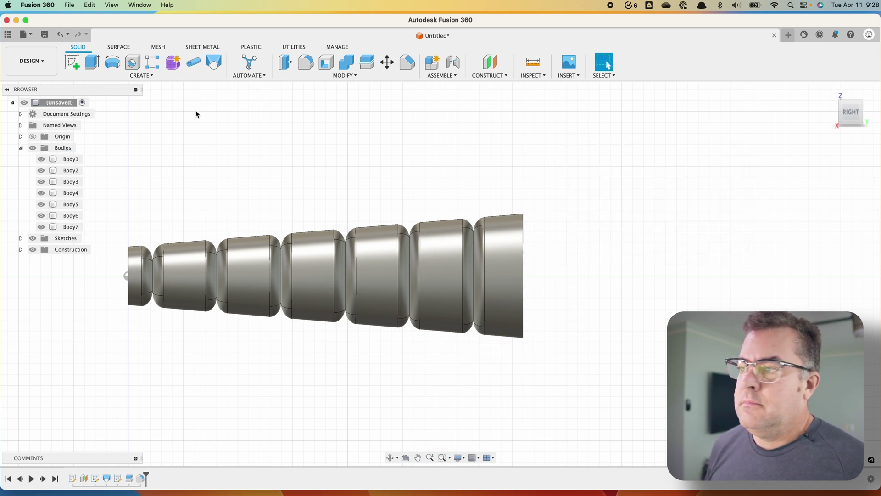
Step: Join the other six bodies into target Body1 with Combine
click(347, 62)
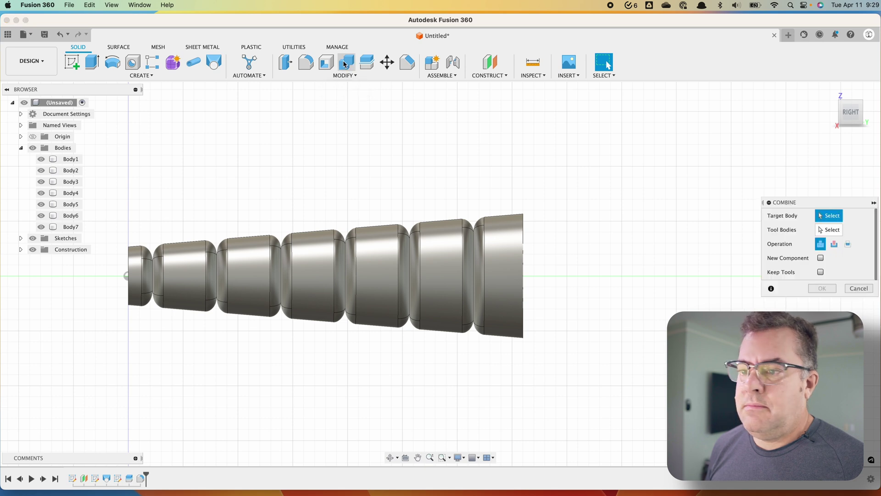
click(74, 160)
click(72, 172)
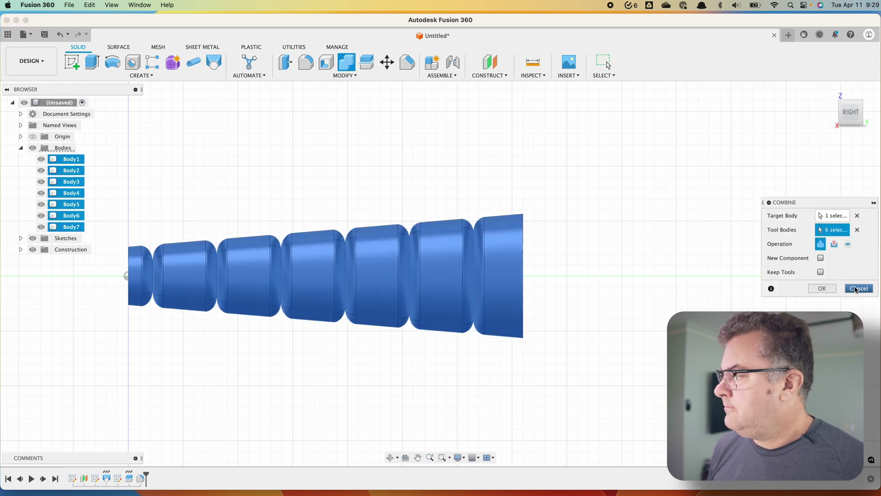
key(Return)
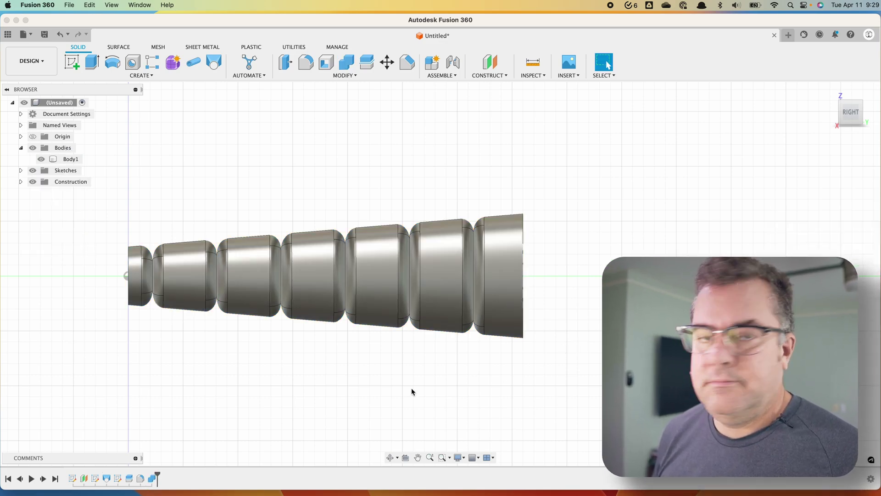
mouse_move(400, 390)
shift+middle_down()
mouse_move(421, 391)
mouse_move(419, 429)
mouse_move(390, 377)
mouse_move(332, 386)
mouse_move(305, 407)
mouse_move(360, 393)
mouse_move(392, 400)
mouse_move(408, 386)
mouse_move(407, 400)
mouse_move(399, 387)
mouse_move(401, 411)
mouse_move(396, 393)
mouse_move(305, 413)
mouse_move(398, 399)
shift+middle_up()
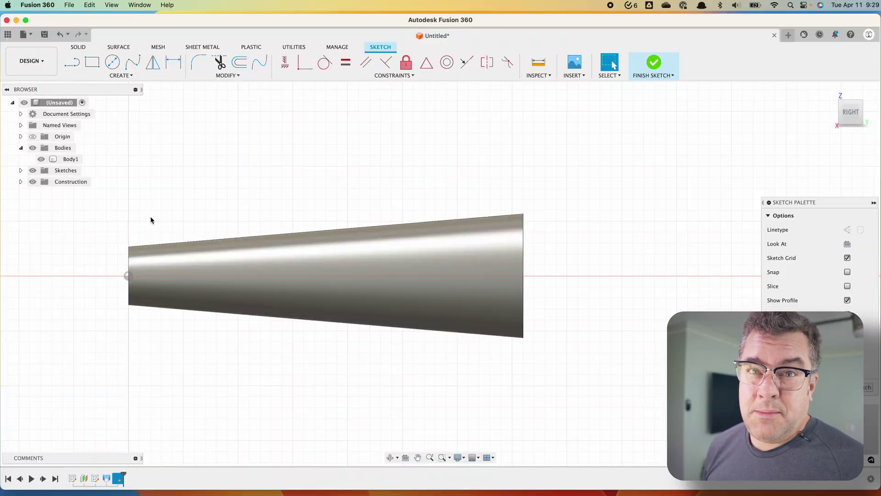
Step: Draw a two-point spline across the narrow end and bend it with its lower tangent handle
click(133, 62)
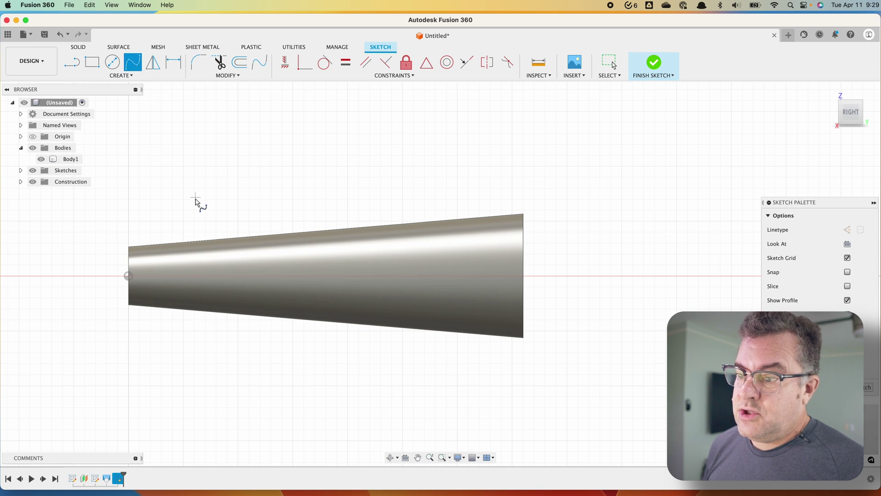
click(175, 219)
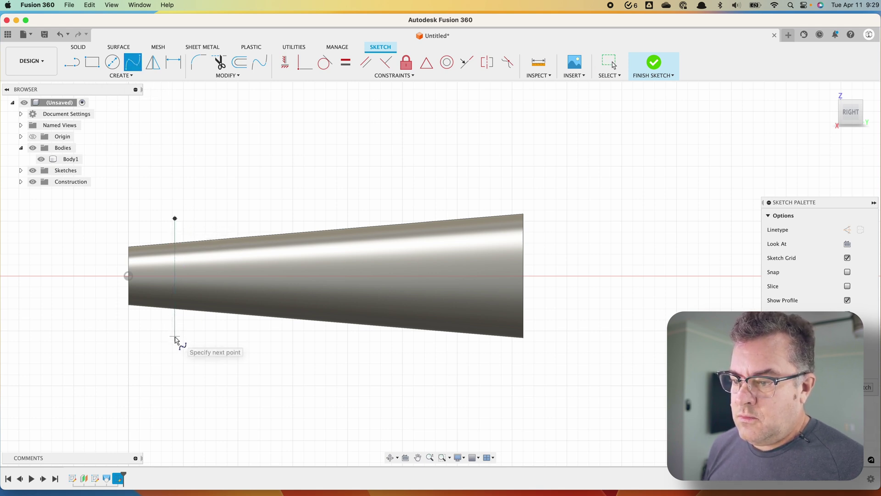
double_click(175, 350)
key(Escape)
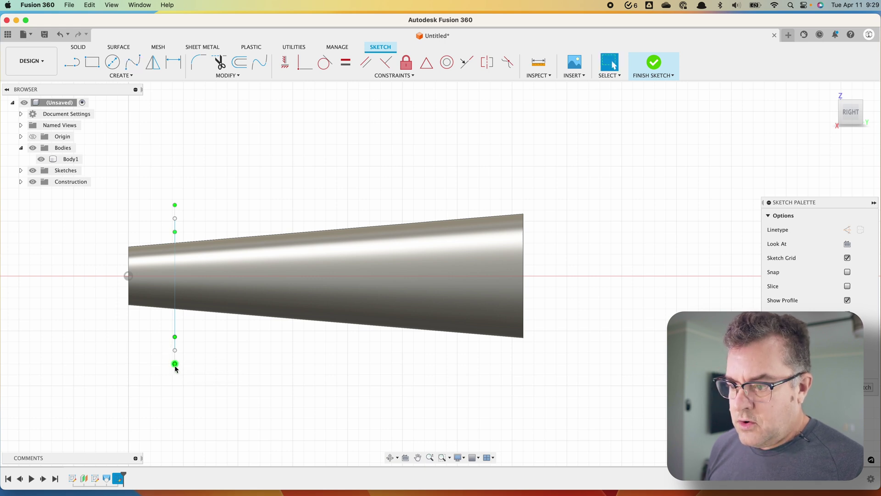
drag(175, 366, 159, 368)
Step: Rectangular-pattern the curve into three copies spread along the cone
click(120, 75)
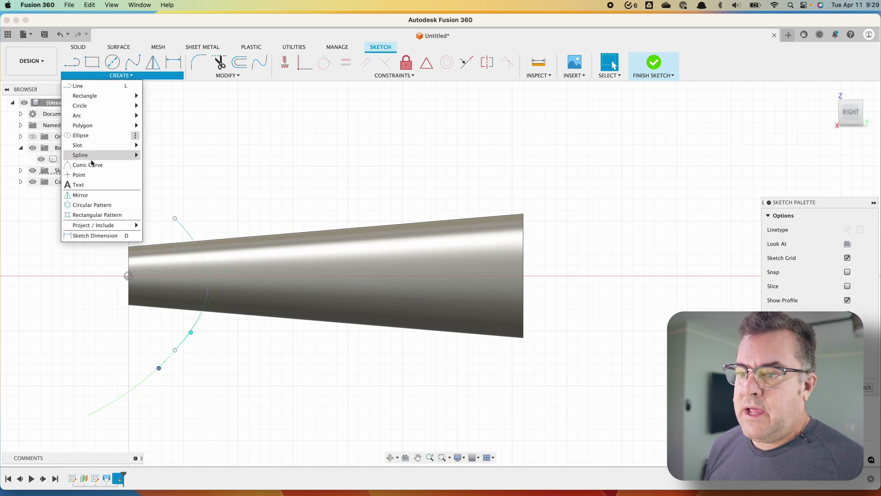
click(99, 215)
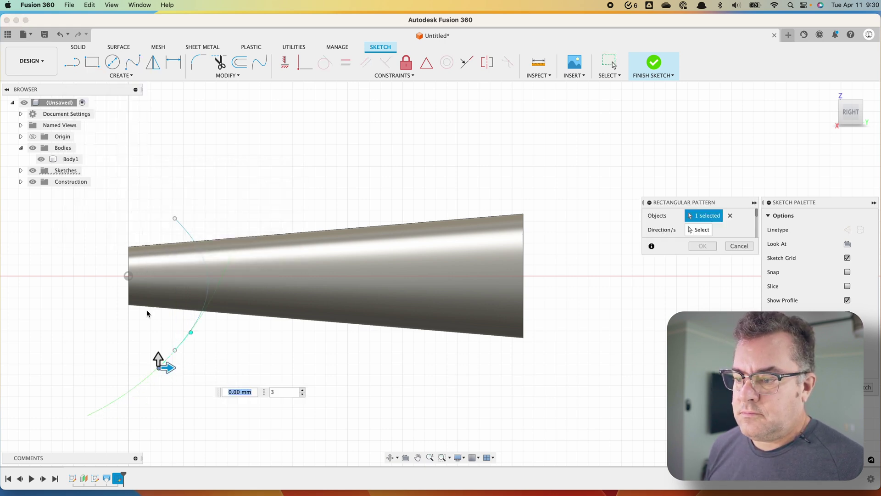
drag(168, 367, 339, 366)
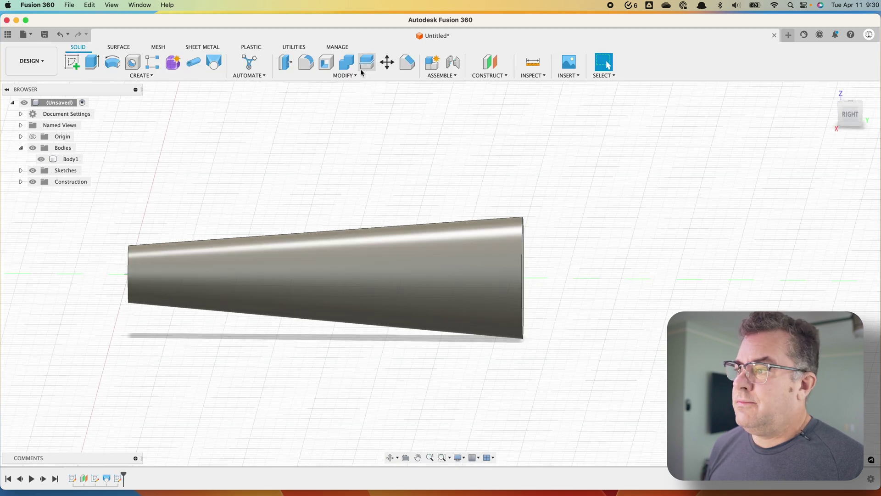
Step: Split Body1 into four pieces using the three Sketch3 curves as cutting tools
click(363, 69)
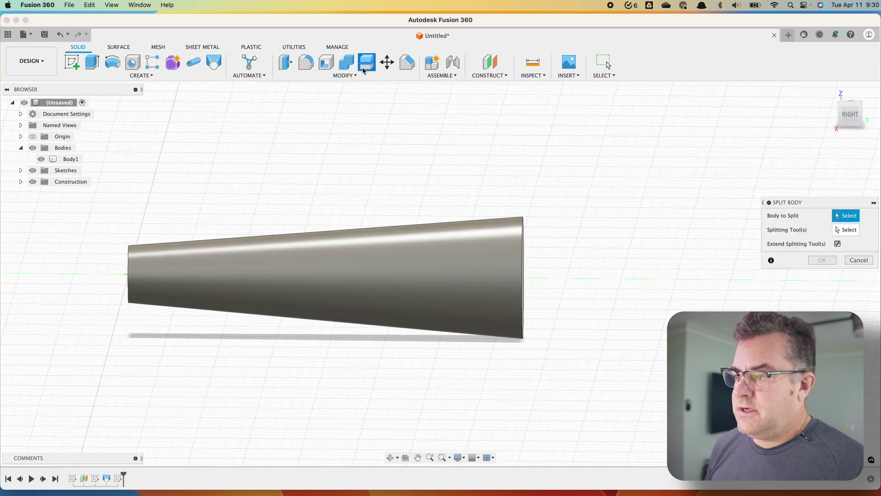
click(21, 171)
click(40, 204)
click(450, 252)
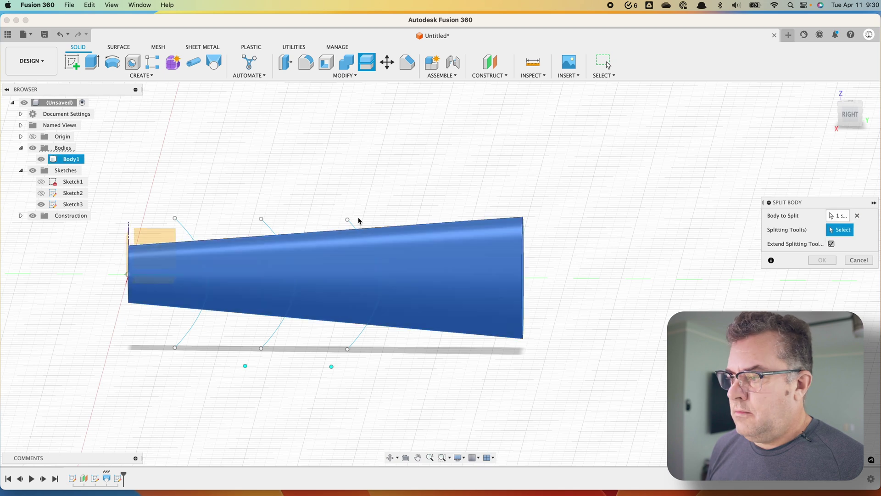
click(172, 223)
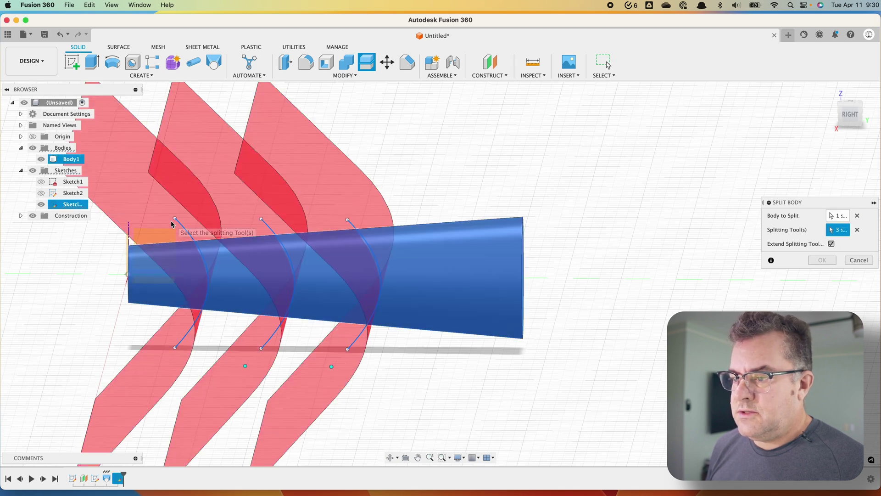
click(833, 261)
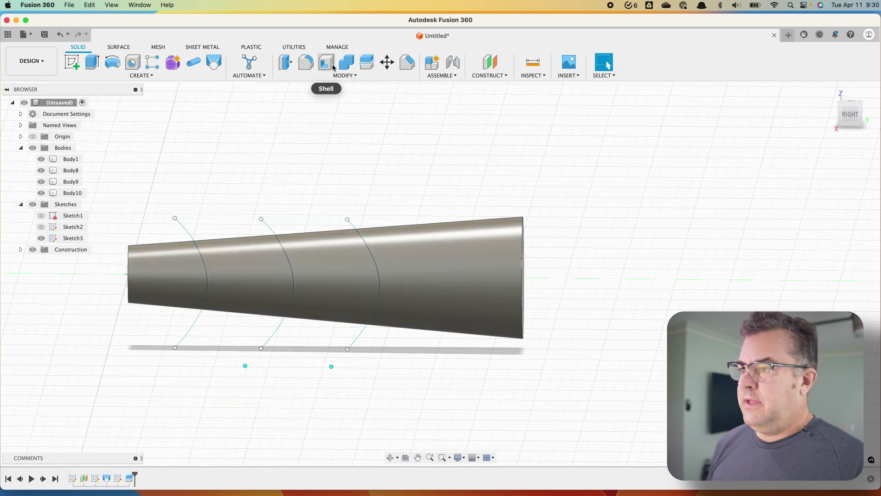
Step: Preview a 1 mm rule fillet on all edges of the split feature
click(306, 63)
click(128, 478)
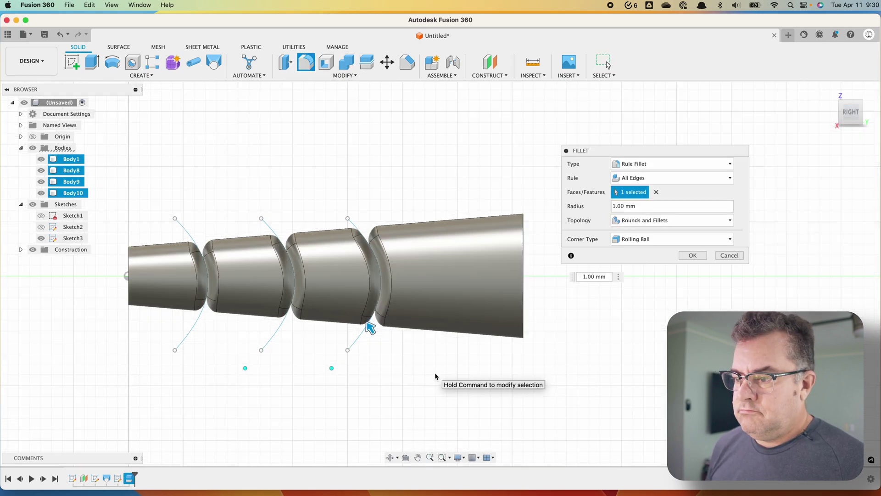
mouse_move(424, 381)
shift+middle_down()
mouse_move(389, 415)
mouse_move(420, 364)
mouse_move(419, 378)
shift+middle_up()
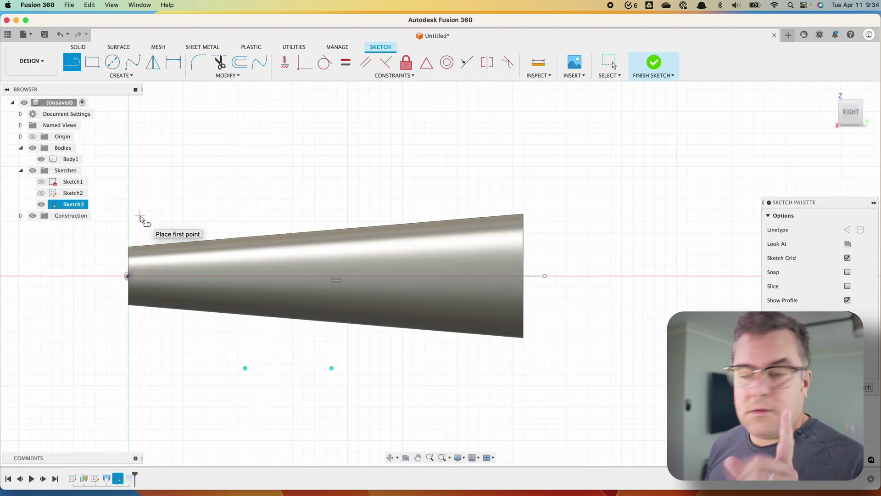
Step: Draw an angled line across the narrow end and dimension it 65° to the horizontal axis
click(134, 195)
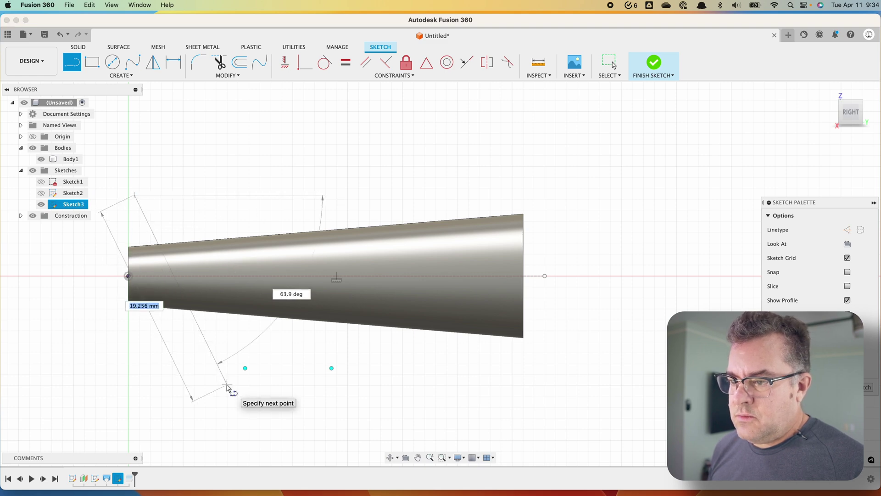
click(226, 384)
key(Escape)
key(d)
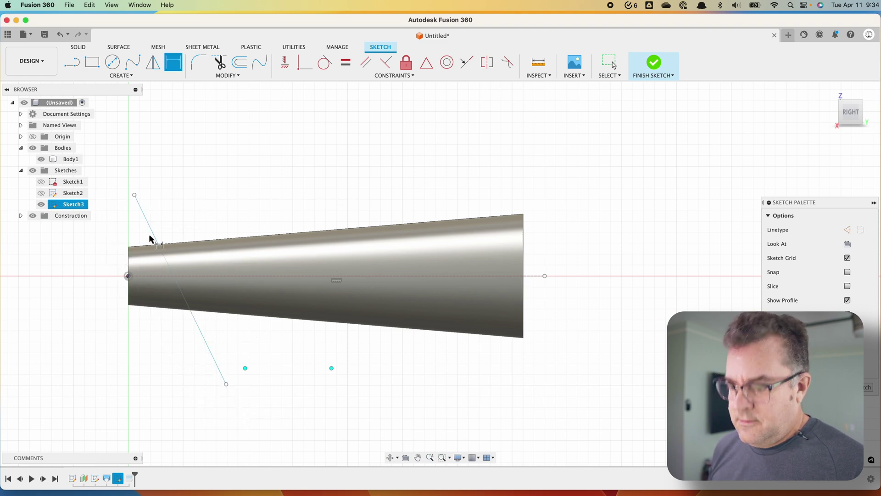
click(150, 238)
click(147, 275)
click(100, 272)
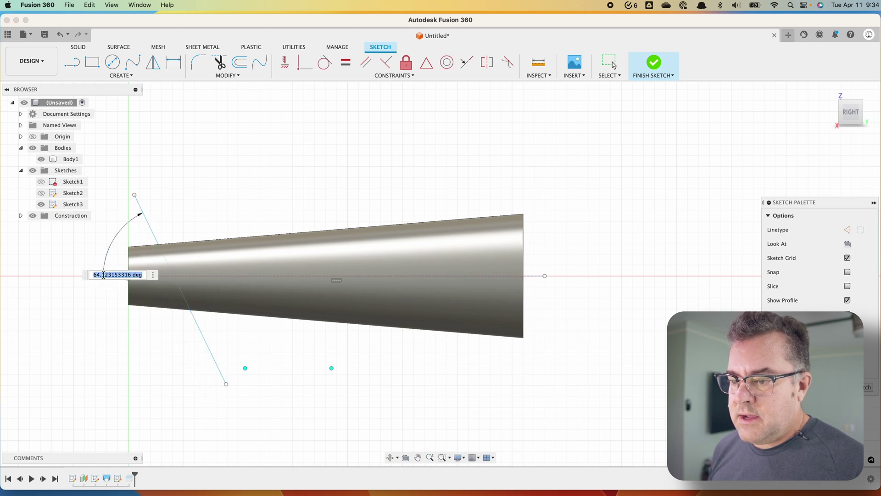
text(65)
key(Return)
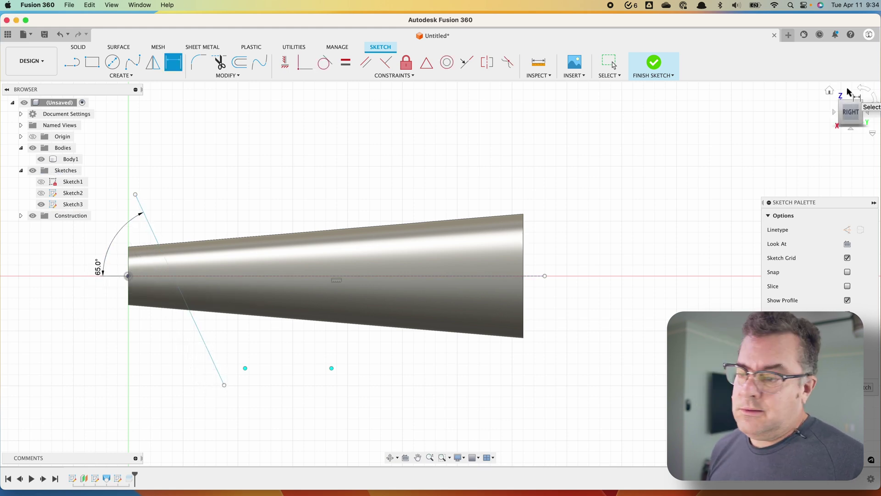
Step: Rectangular-pattern the 65° line into three copies spread along the cone
click(120, 75)
click(118, 213)
click(176, 282)
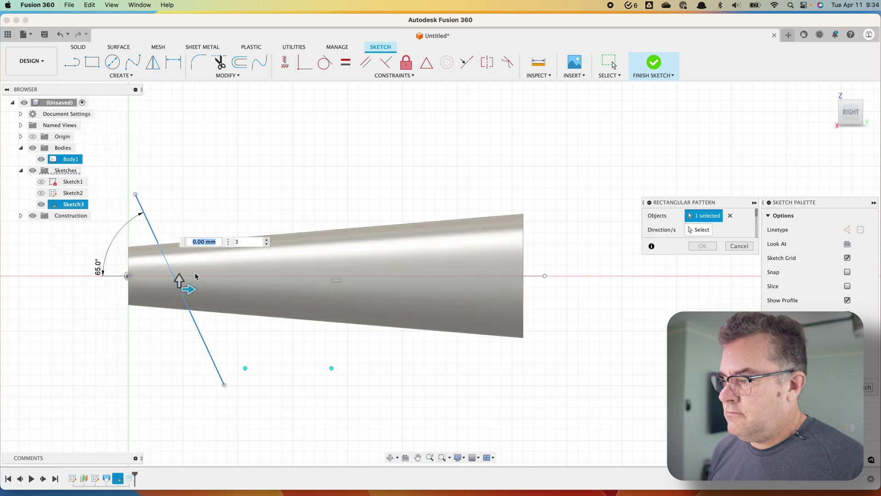
drag(288, 280, 467, 246)
click(702, 246)
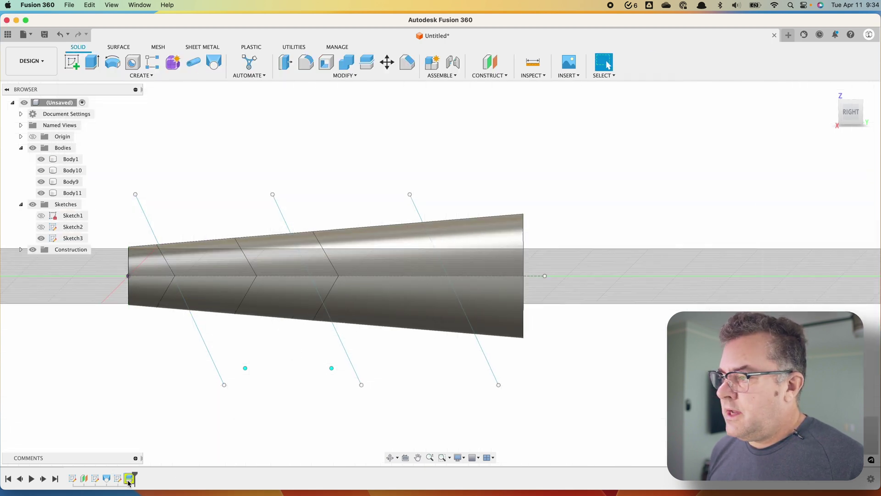
Step: Edit the Split Body feature to cut the cone with the three angled lines
right_click(129, 479)
click(140, 385)
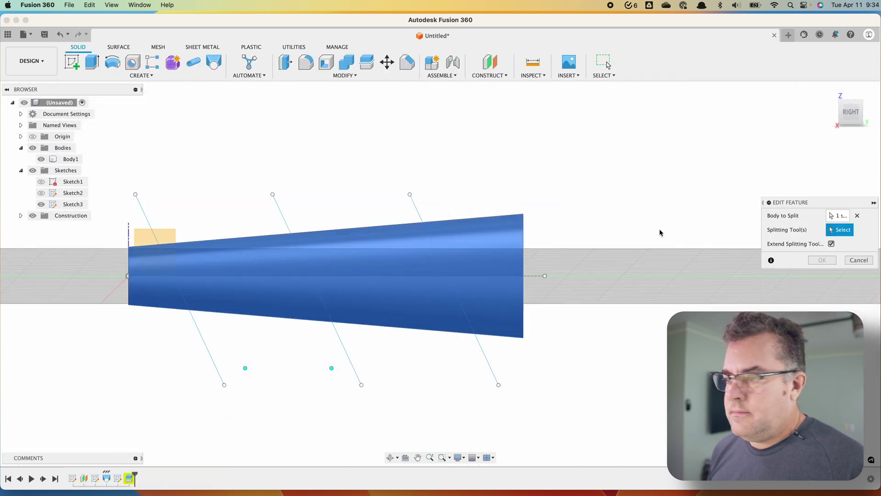
click(121, 206)
click(822, 260)
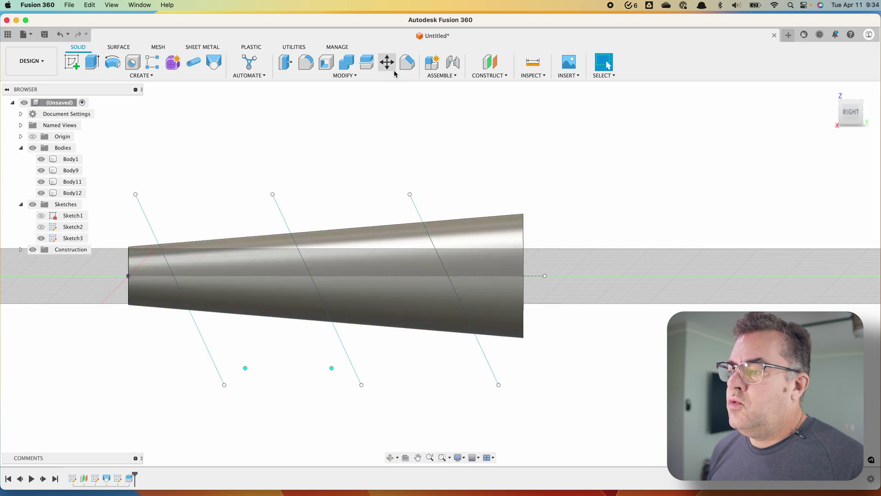
Step: Preview 1 mm rounded edges on the four angled segments and orbit to inspect the grooves
click(131, 477)
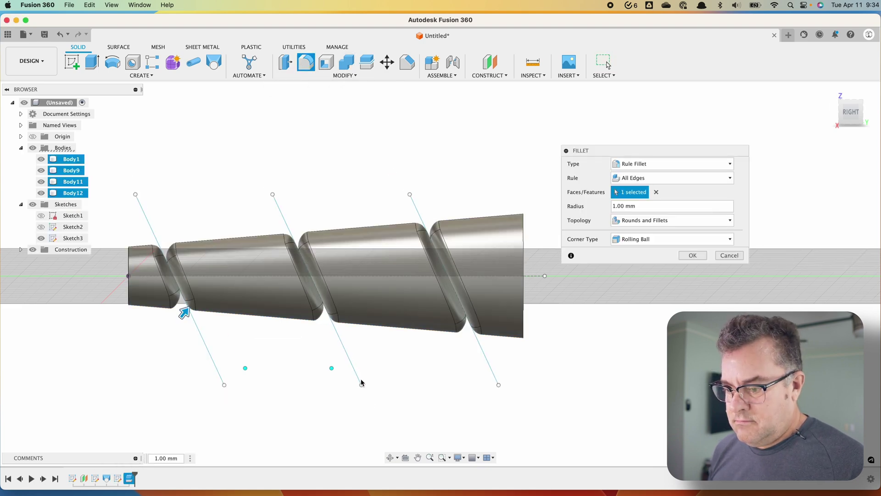
shift+middle_drag(360, 372, 238, 348)
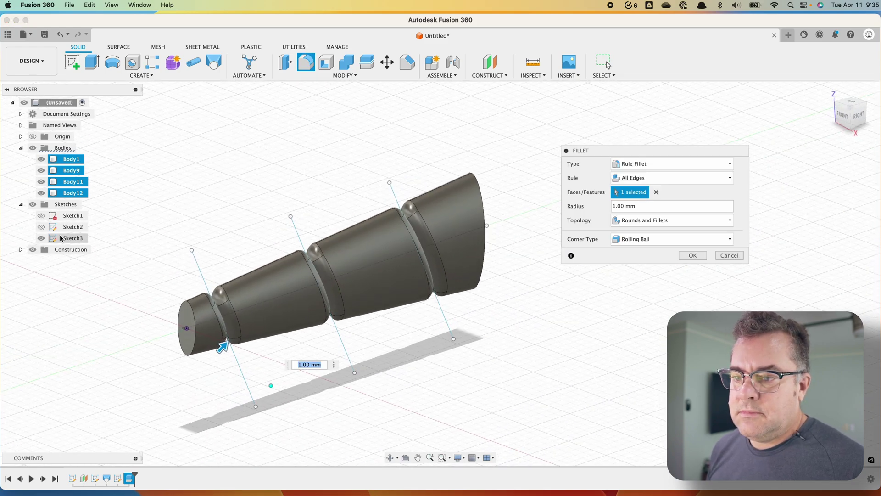
mouse_move(450, 352)
shift+middle_down()
mouse_move(480, 362)
mouse_move(553, 335)
mouse_move(451, 352)
shift+middle_up()
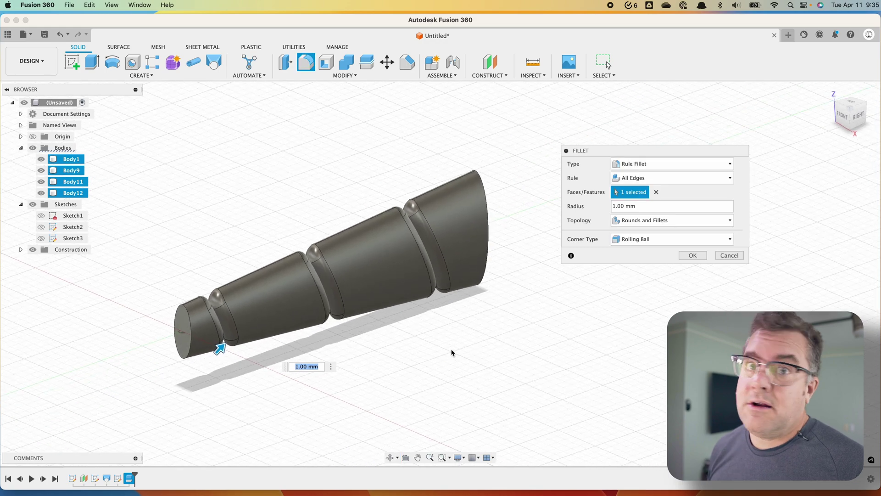